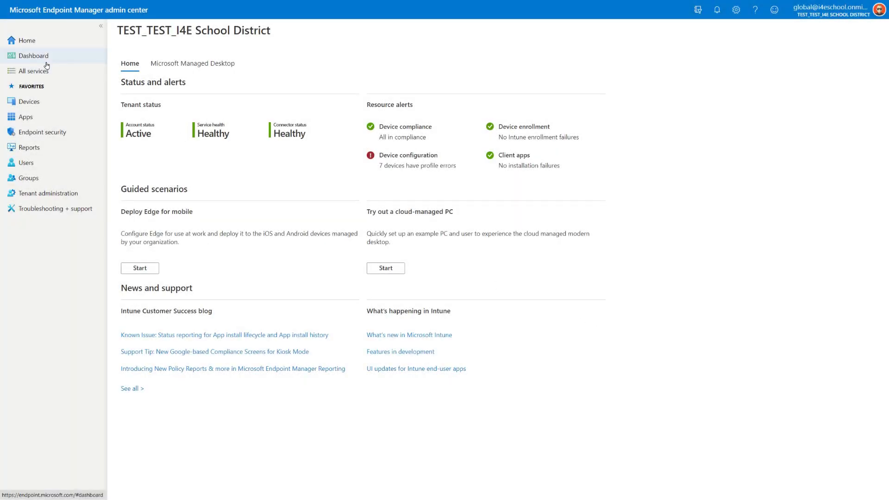
Go to the Windows 10 update rings list under Devices.
left_click(35, 102)
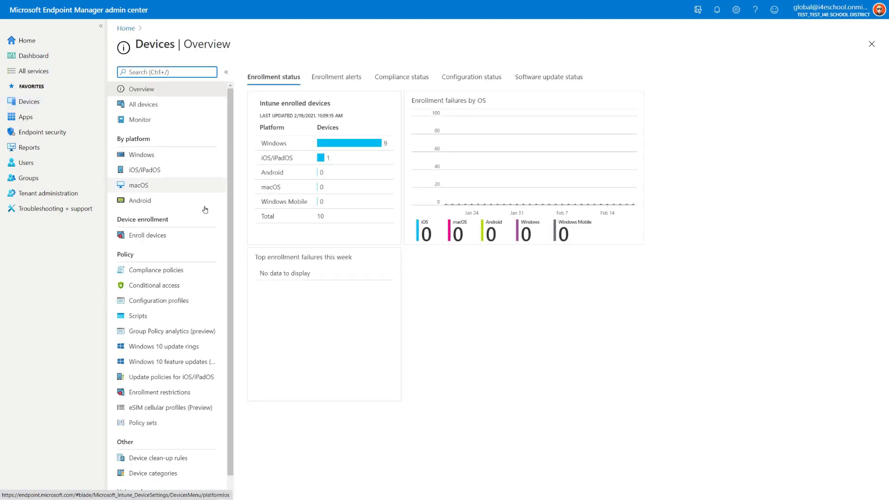
left_click(182, 349)
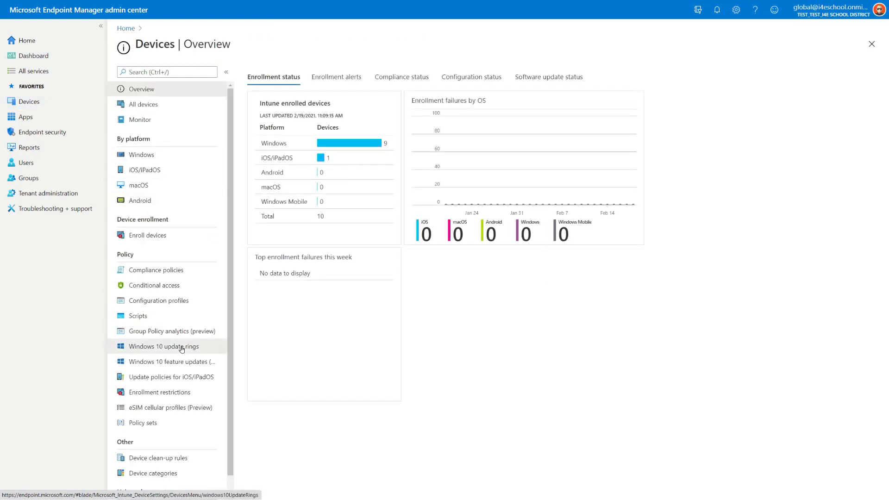
left_click(281, 177)
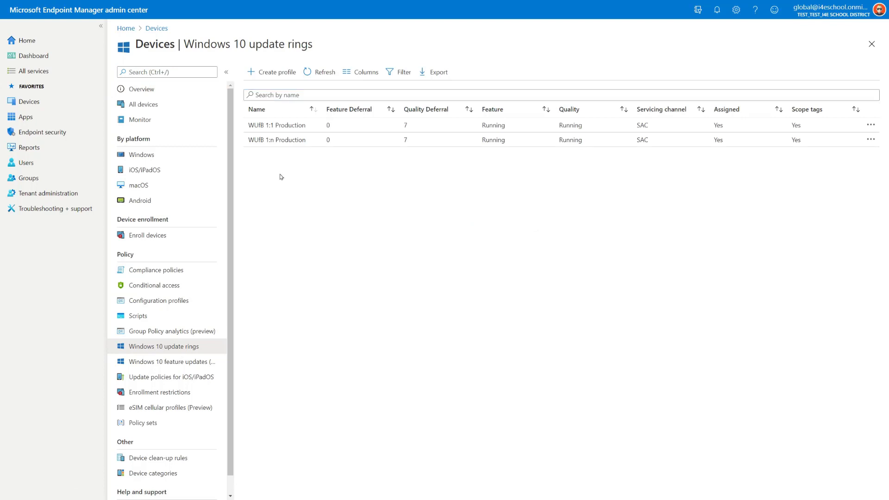
Create a new update ring named 'WUfB 1:1 Beta' and continue to its update ring settings.
left_click(273, 71)
left_click(298, 101)
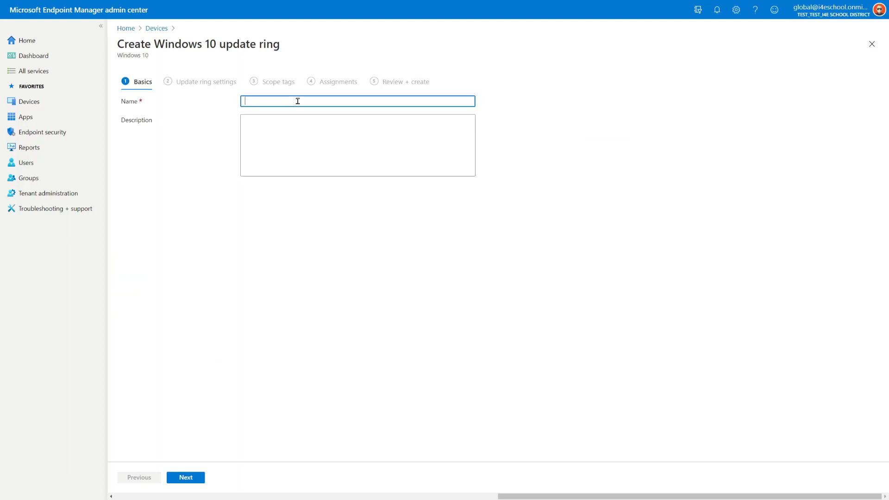
type("WUfB 1:1 Beta")
left_click(341, 260)
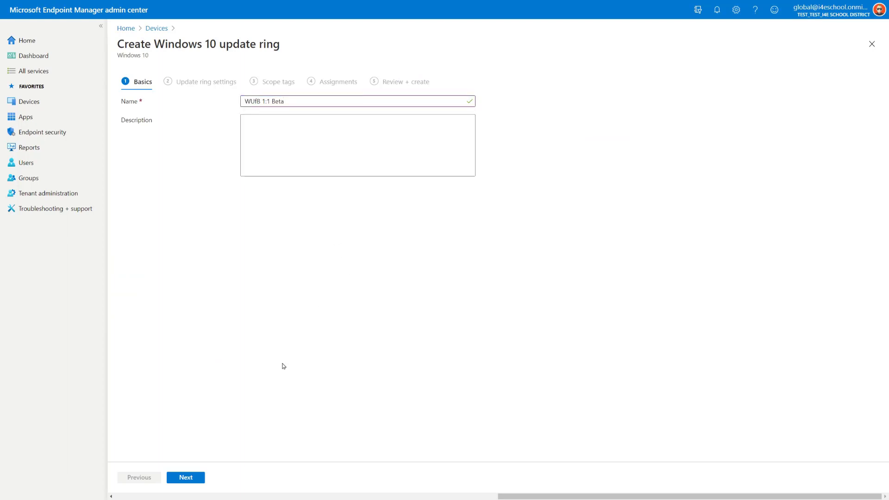
left_click(186, 478)
left_click(467, 119)
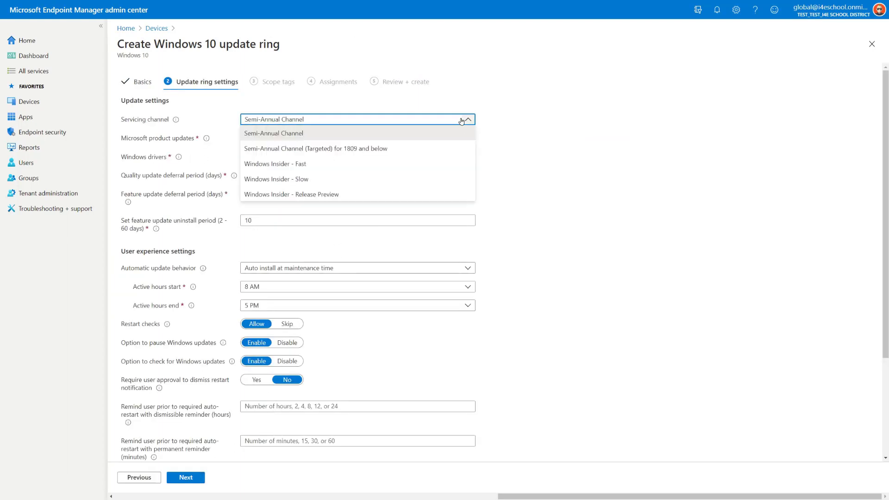
Choose the Windows Insider - Slow servicing channel and Reset to default automatic update behavior.
left_click(320, 181)
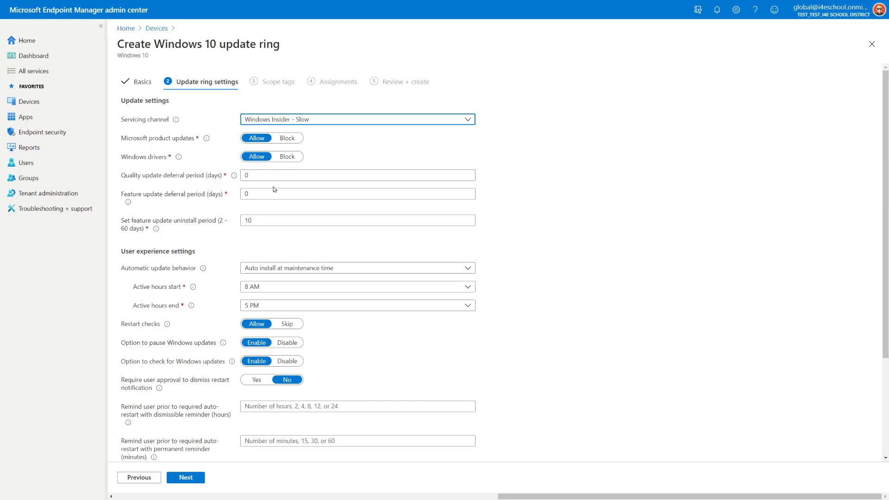
left_click(445, 267)
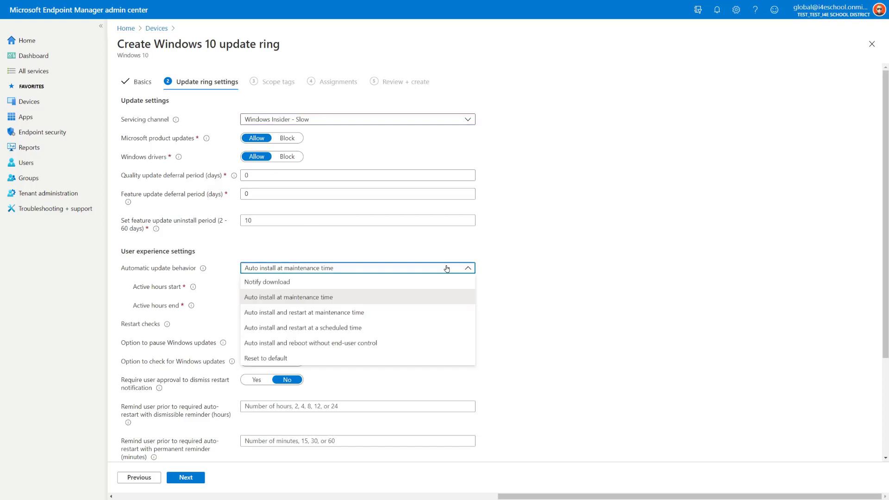
left_click(285, 358)
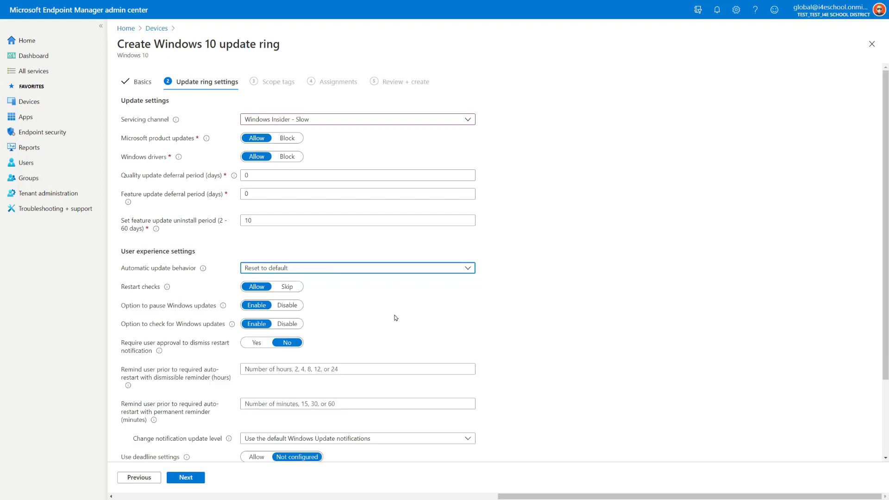
scroll(394, 317, "down", 2)
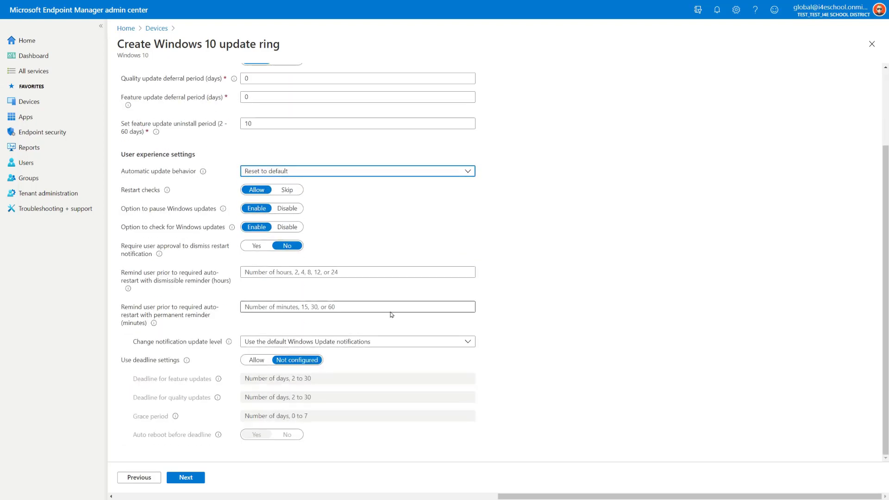
scroll(385, 234, "up", 2)
scroll(387, 244, "down", 2)
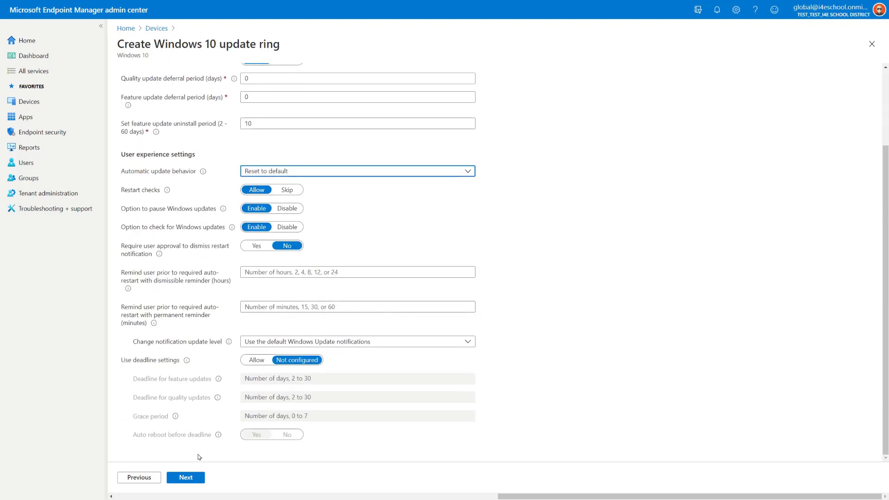
Skip scope tags, include the Student Beta Devices group, and create the WUfB 1:1 Beta ring.
left_click(180, 482)
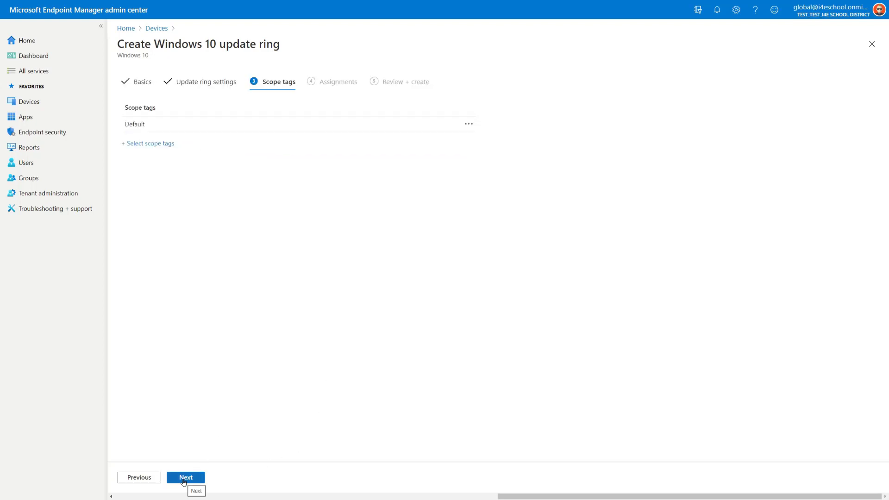
left_click(184, 482)
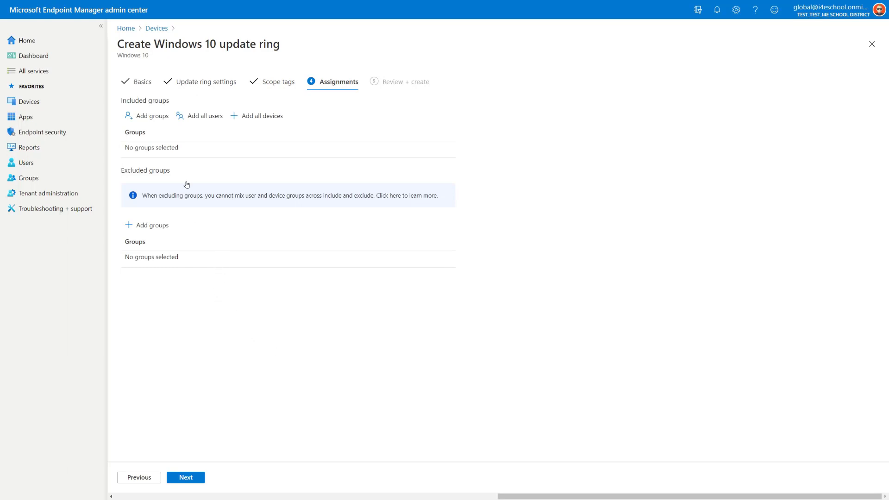
left_click(156, 117)
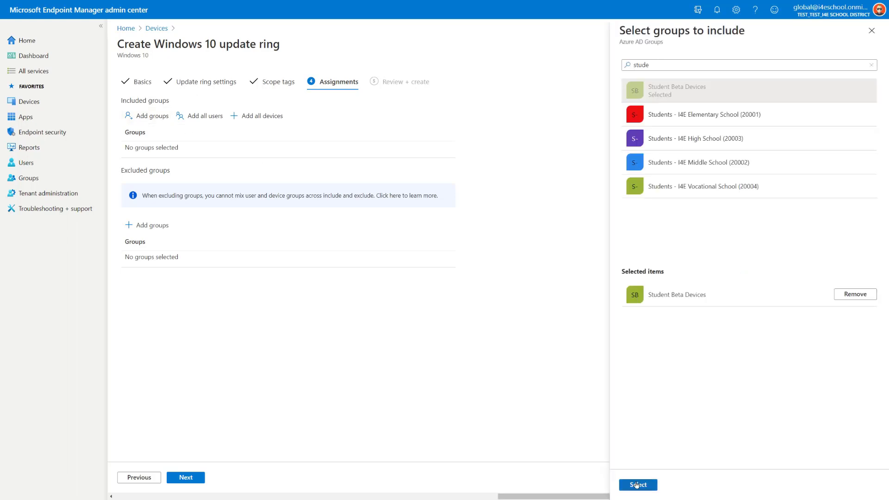
left_click(637, 484)
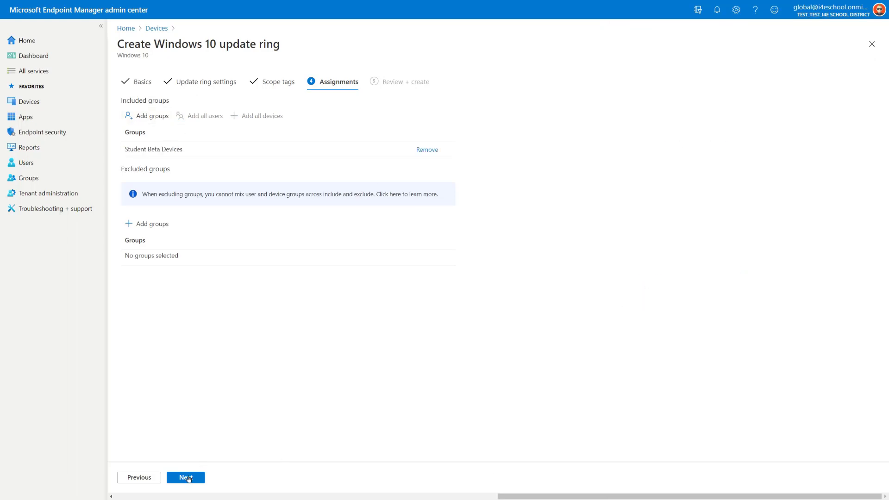
left_click(185, 477)
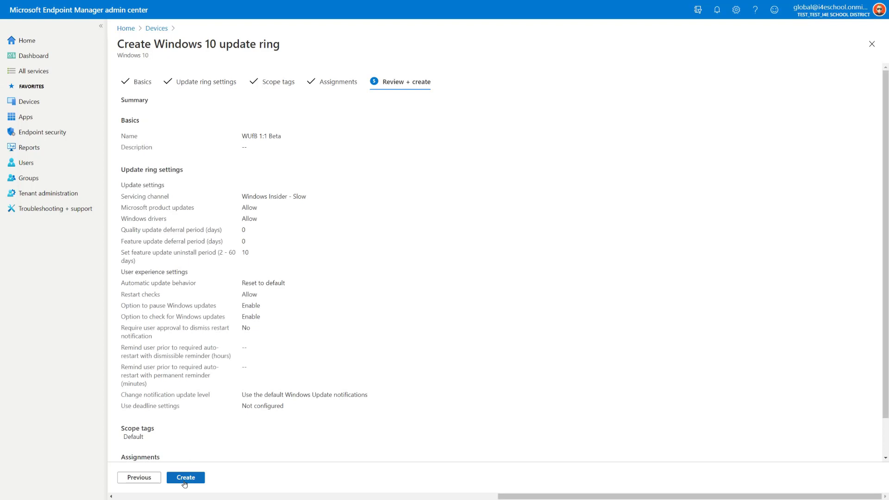
left_click(186, 480)
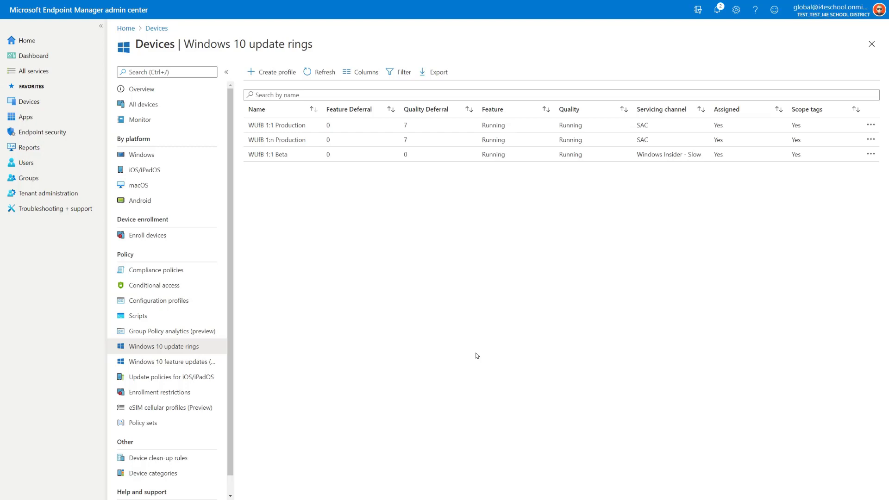
Open the Telemetry configuration profile's properties under Windows configuration profiles.
left_click(141, 155)
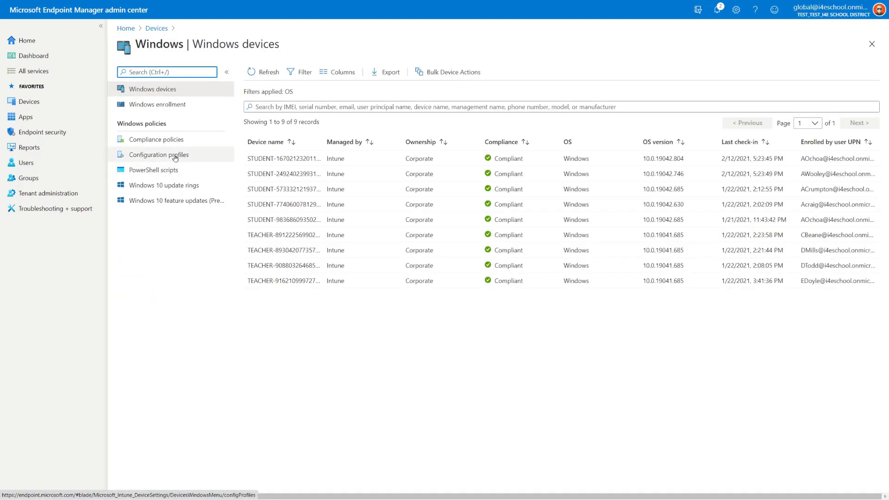
left_click(175, 157)
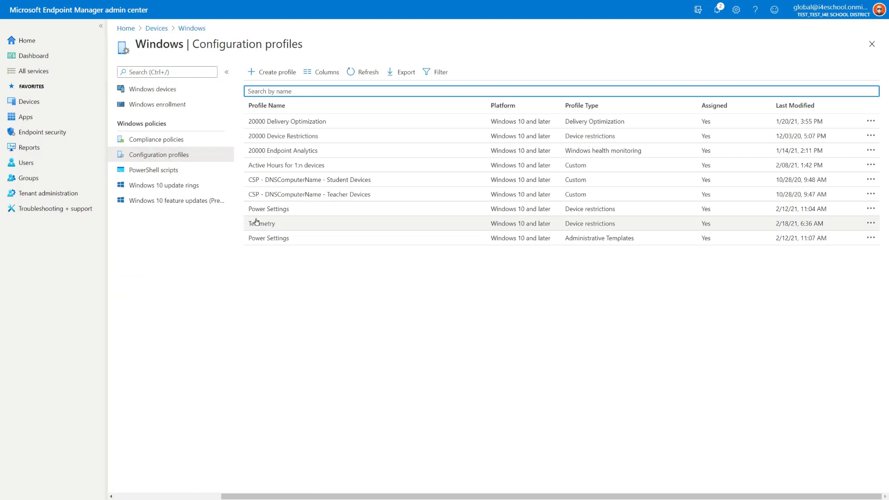
left_click(261, 225)
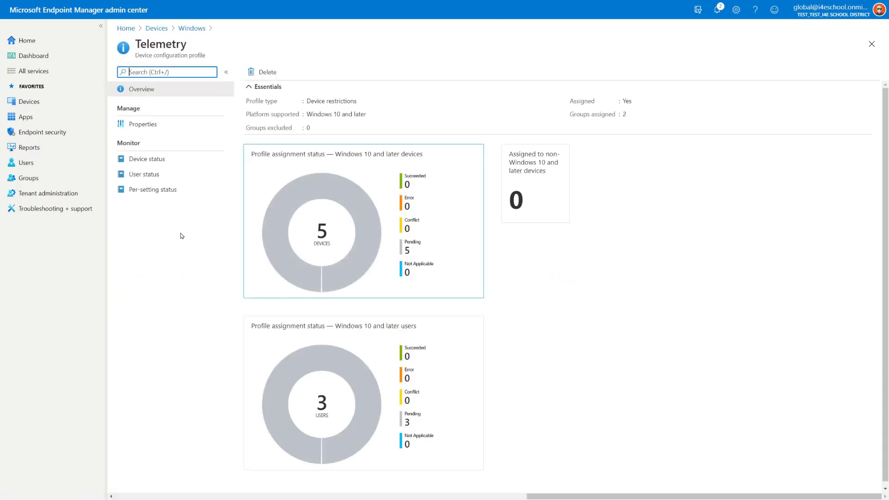
left_click(151, 124)
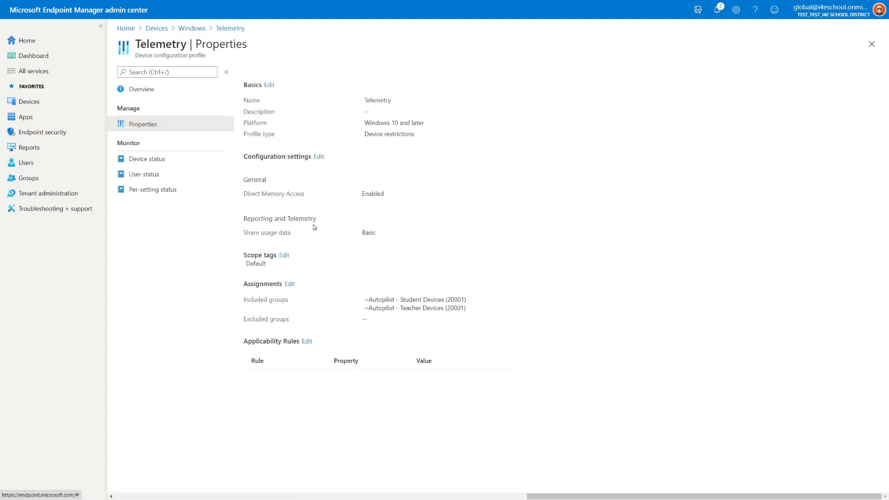
Set Share usage data to Full under Reporting and Telemetry and save the profile.
left_click(319, 156)
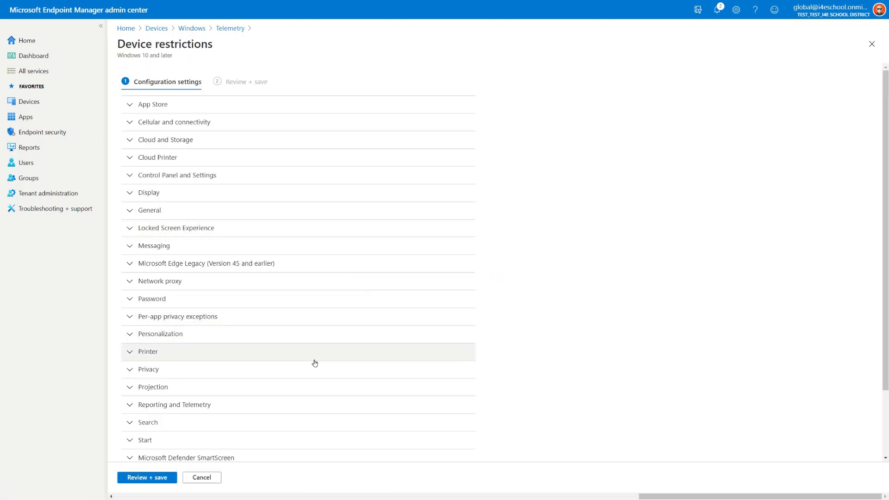
left_click(190, 405)
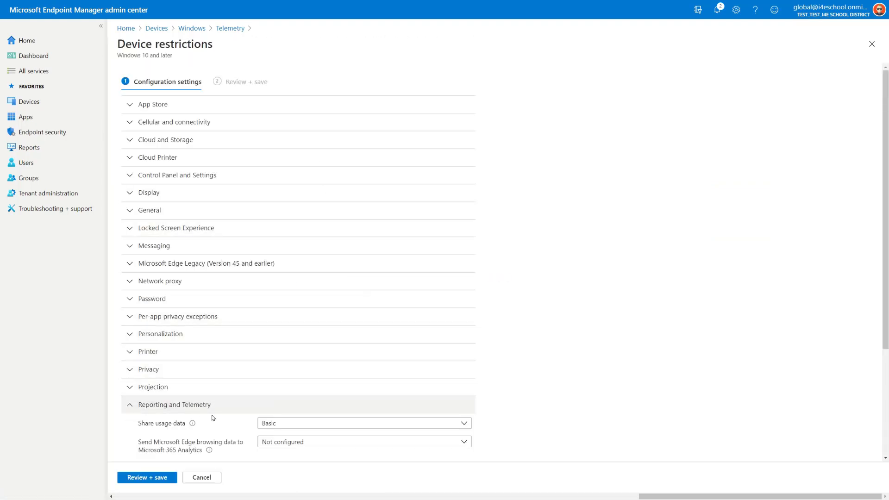
left_click(276, 425)
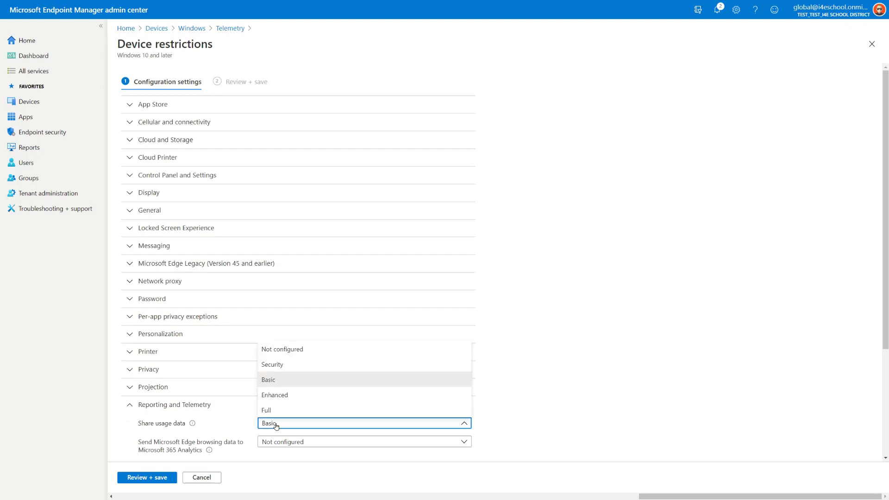
left_click(266, 411)
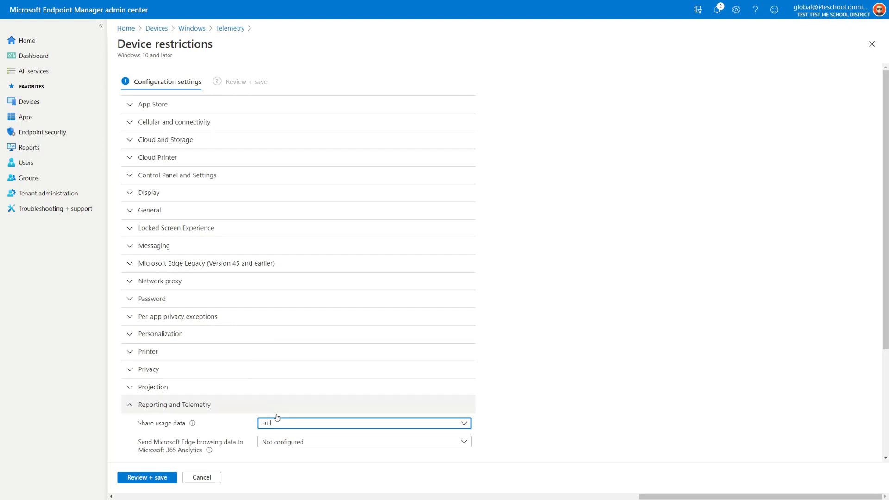
left_click(163, 478)
left_click(145, 478)
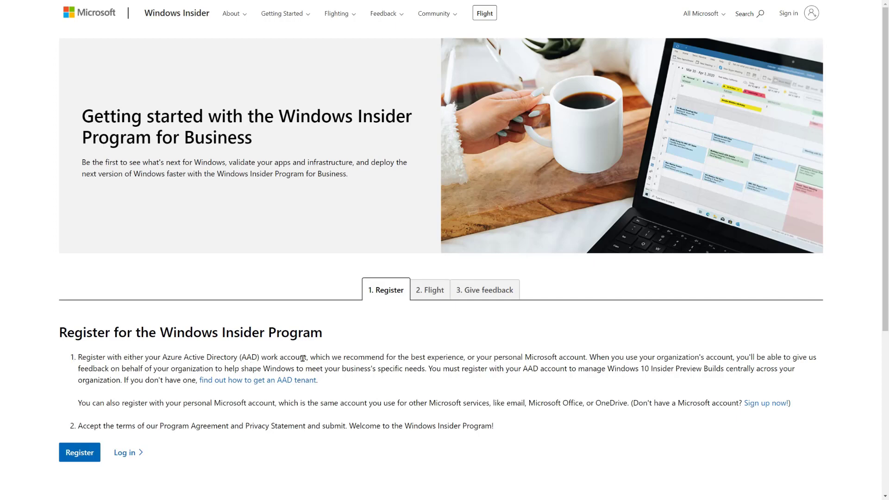
Register the organization for Insider Program for Business, dismissing the promotion and accepting the agreement.
left_click_drag(305, 357, 139, 349)
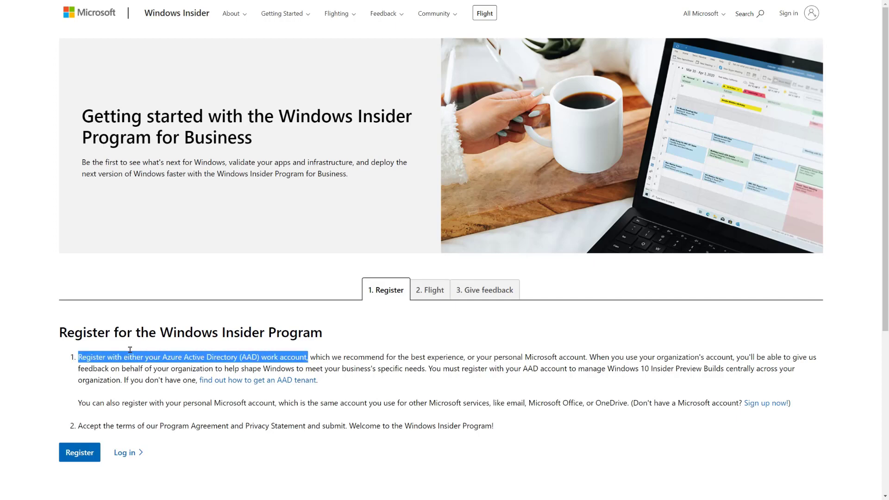
left_click(117, 392)
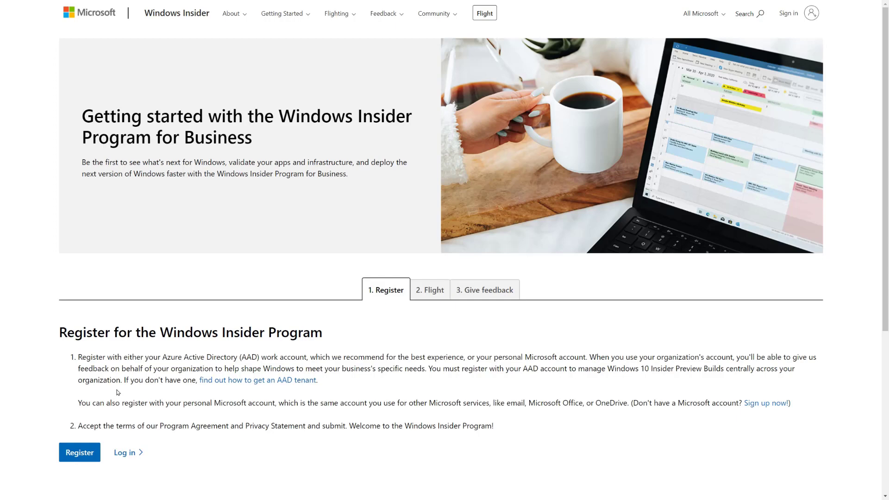
left_click(87, 454)
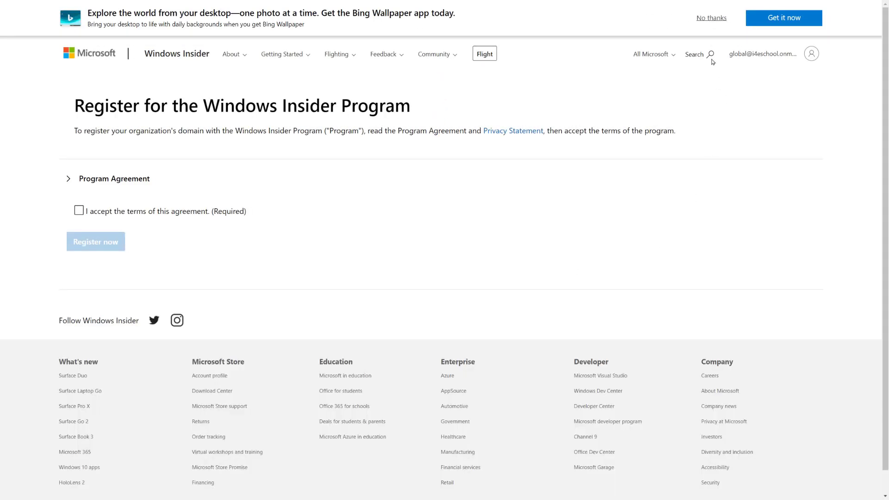
left_click(706, 16)
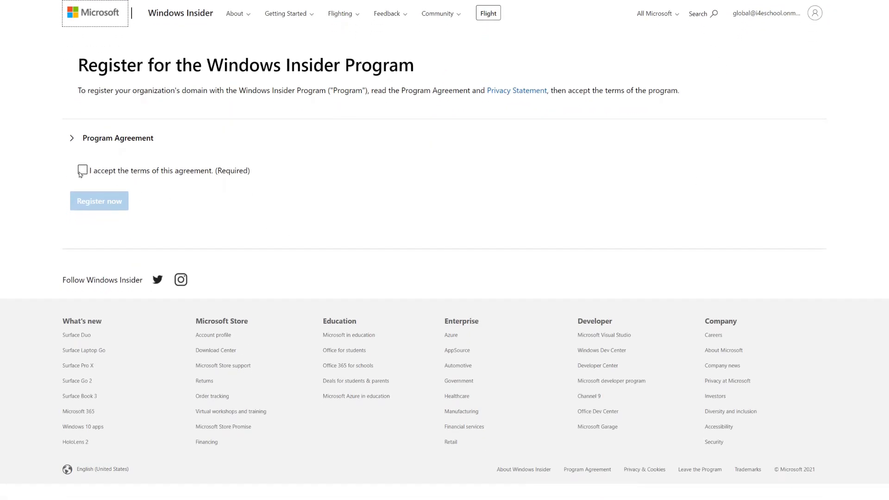
left_click(83, 170)
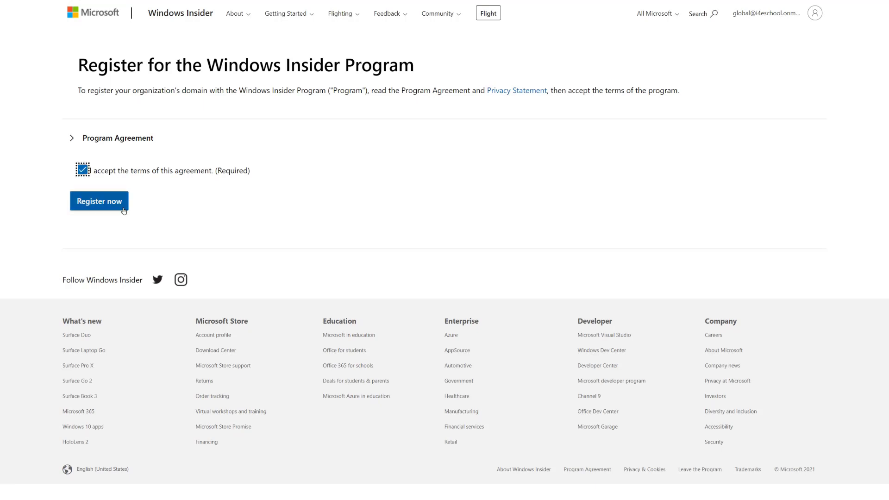
left_click(105, 203)
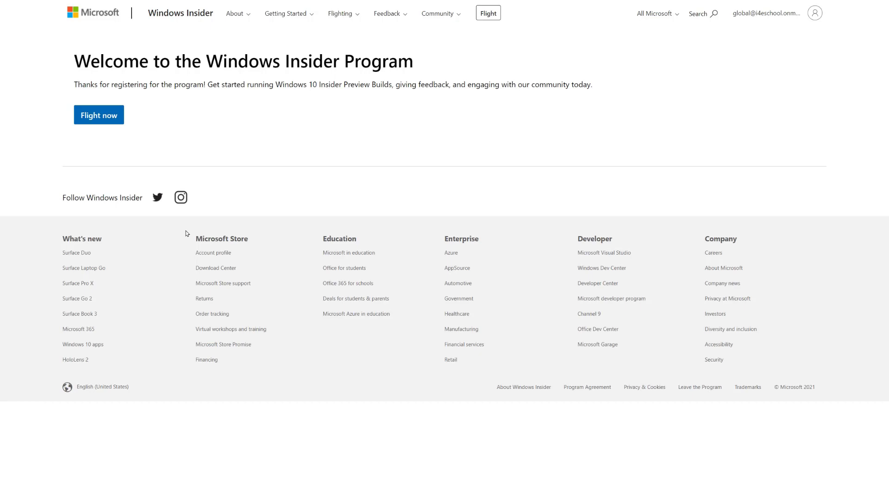
Continue to Flight now and expand the 'Manage across your organization' guidance.
left_click(102, 120)
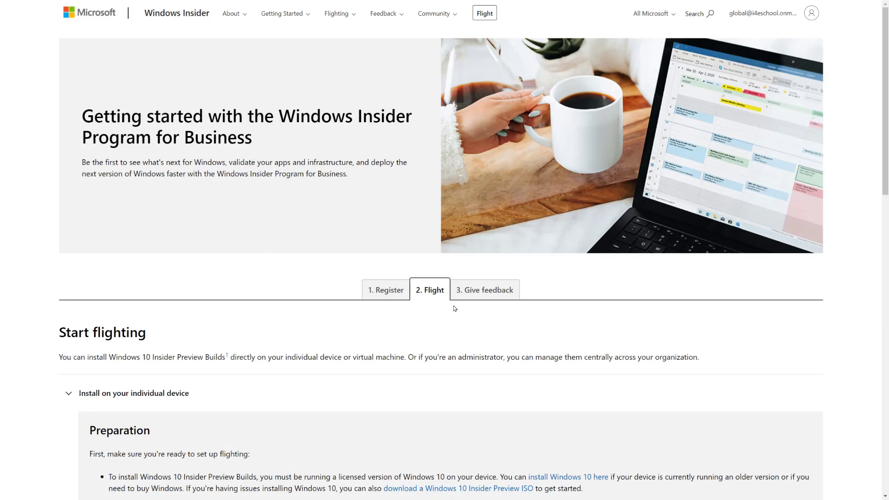
scroll(434, 330, "down", 1)
scroll(435, 330, "down", 10)
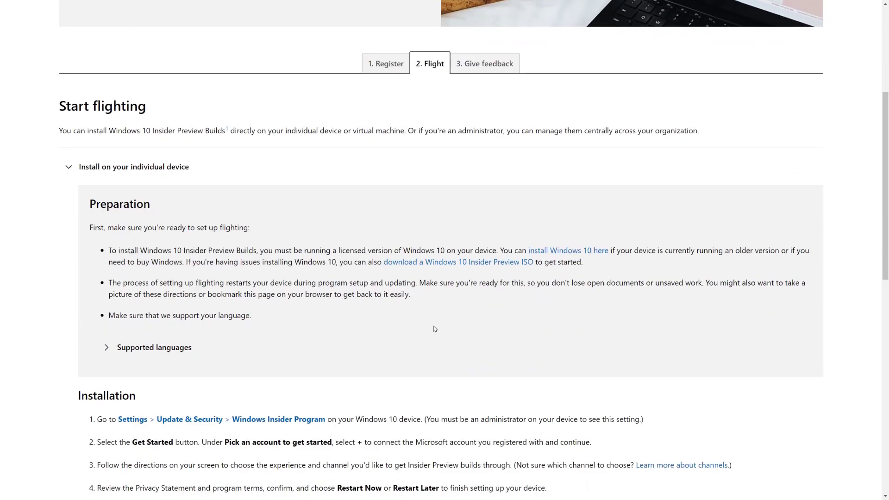
scroll(435, 327, "down", 3)
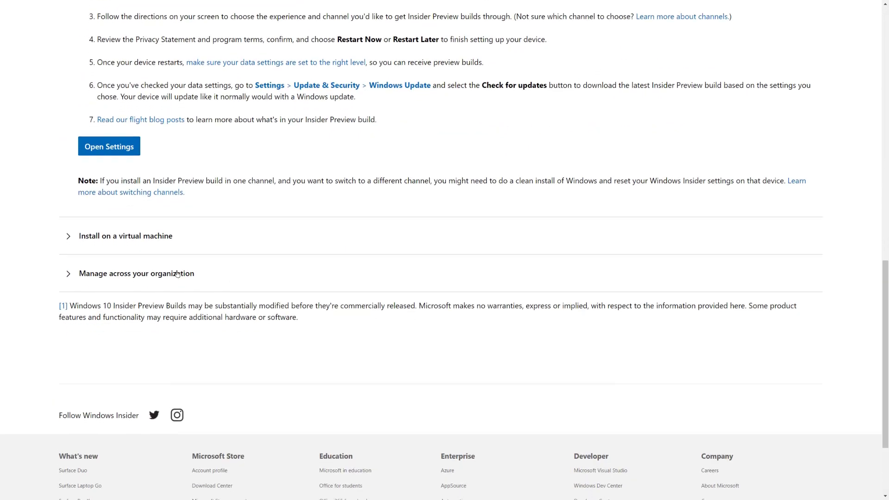
left_click(71, 276)
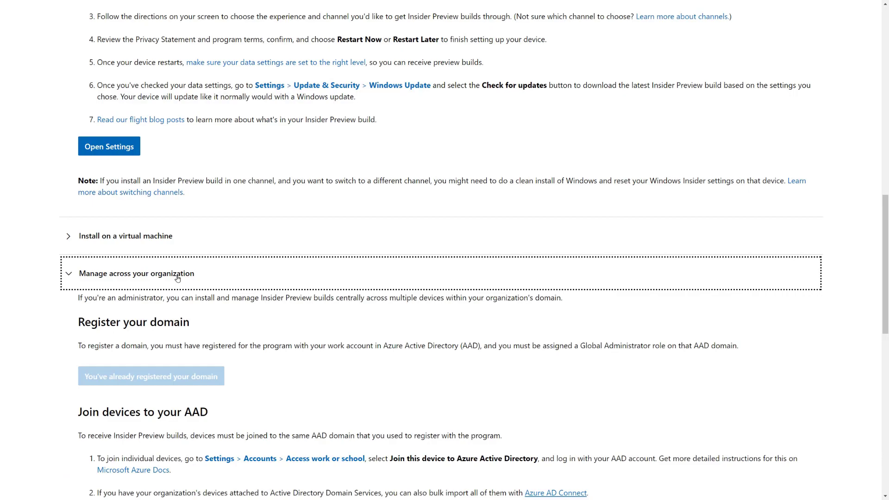
scroll(178, 278, "down", 6)
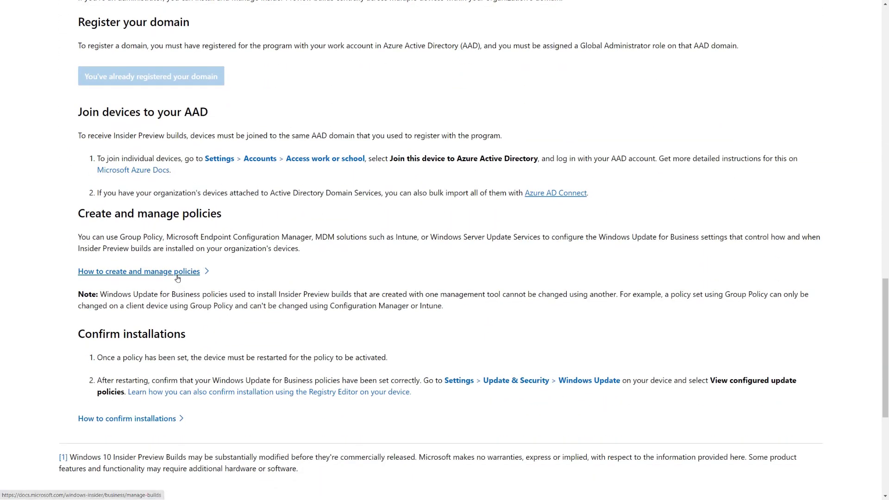
scroll(243, 239, "up", 2)
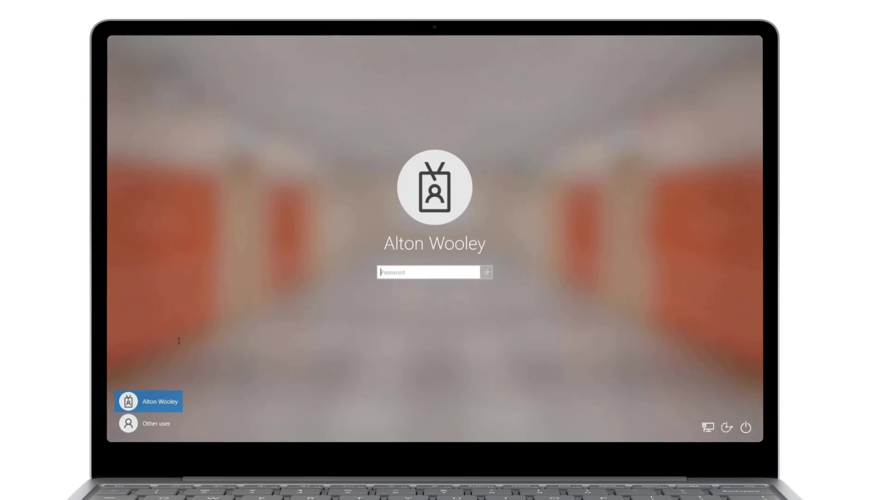
Sign in as Other user and run winver to see the installed Windows version.
left_click(153, 423)
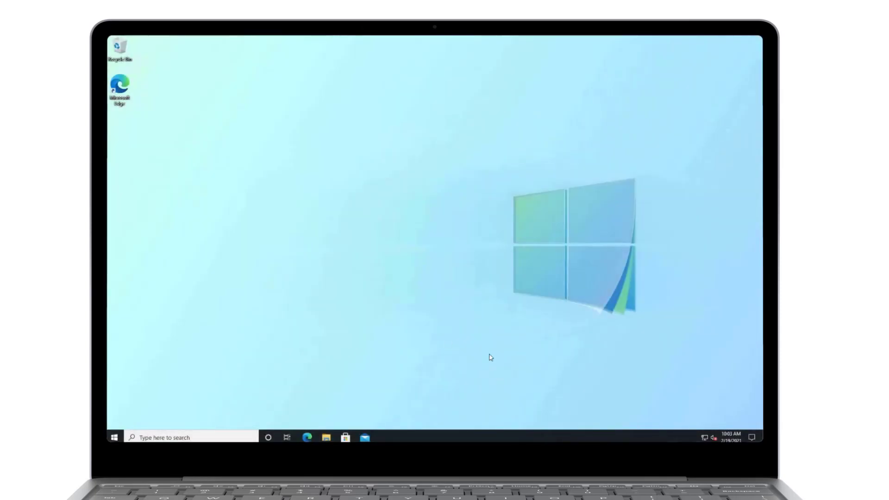
left_click(115, 437)
type("winver")
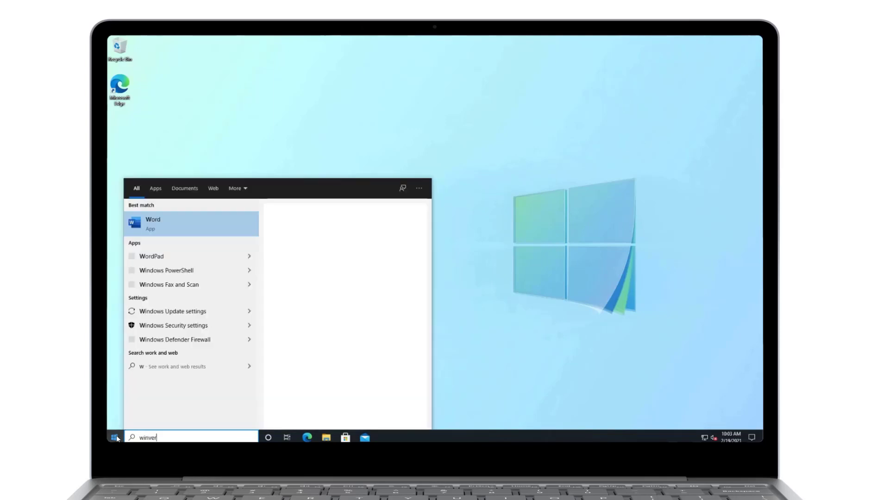
key("Return")
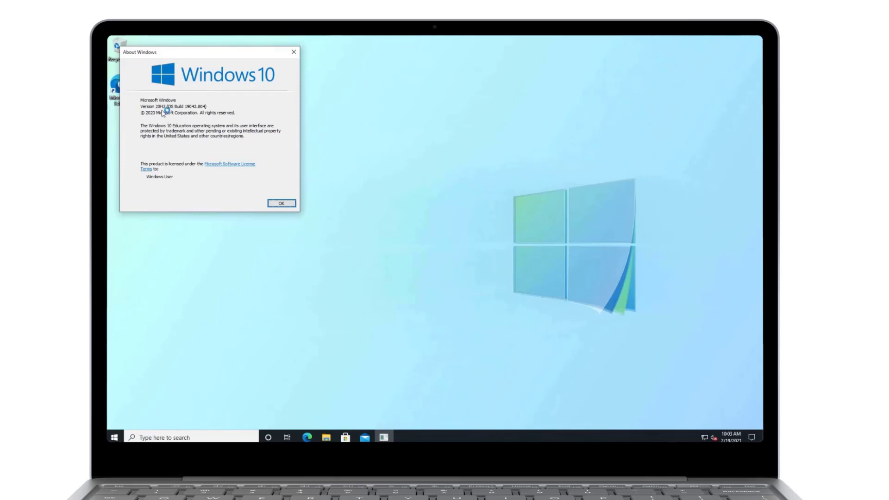
Close About Windows and view Update & Security's Windows Insider Program page showing Beta Channel.
left_click(294, 52)
left_click(114, 437)
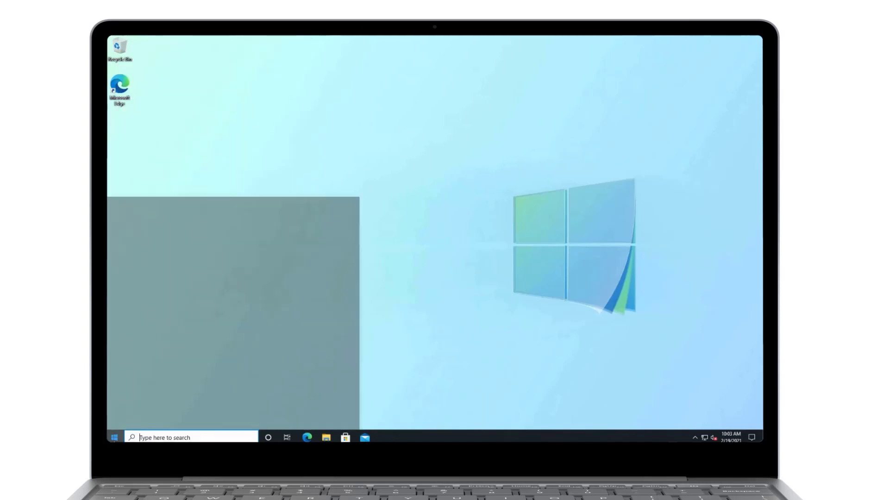
left_click(134, 401)
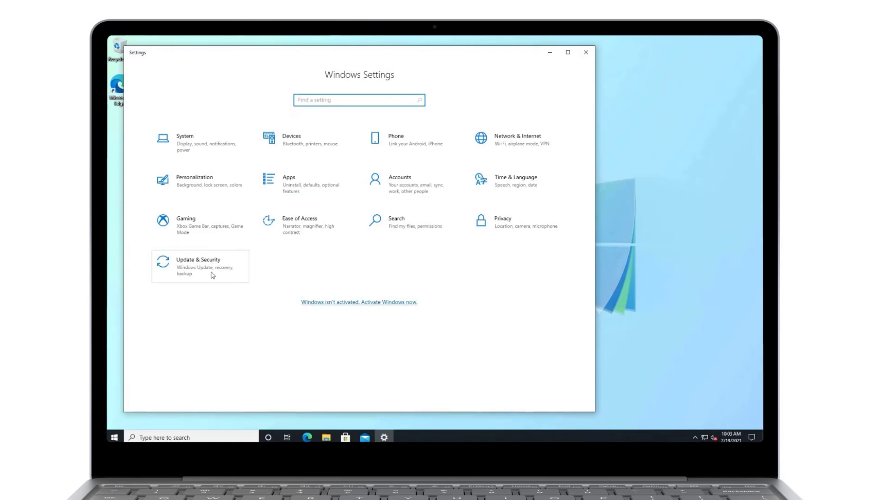
left_click(213, 275)
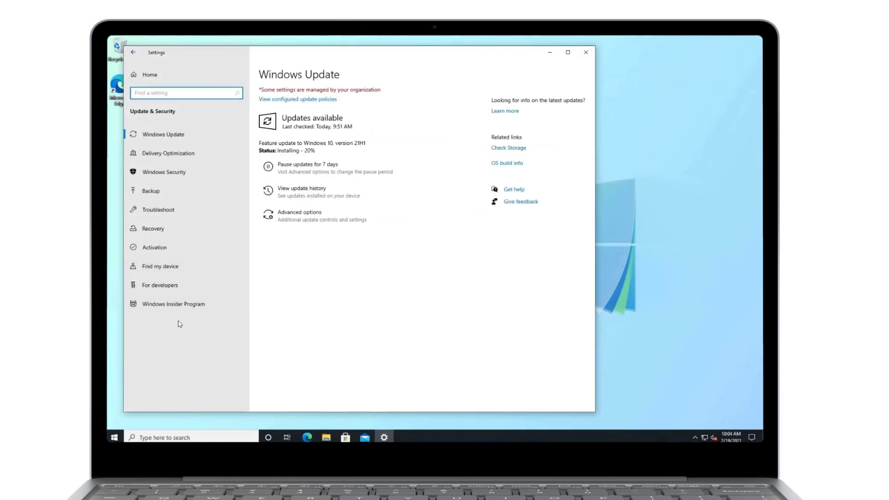
left_click(170, 306)
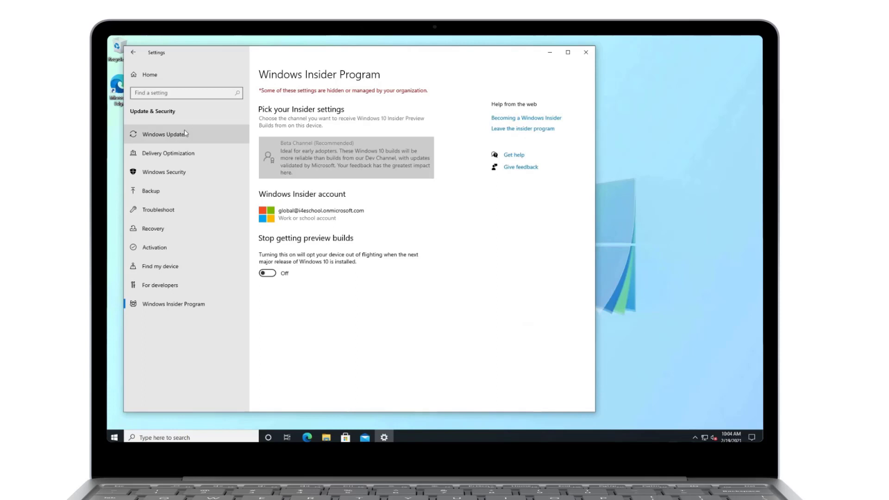
From Windows Update, restart now to finish installing the pending 21H1 feature update.
left_click(172, 137)
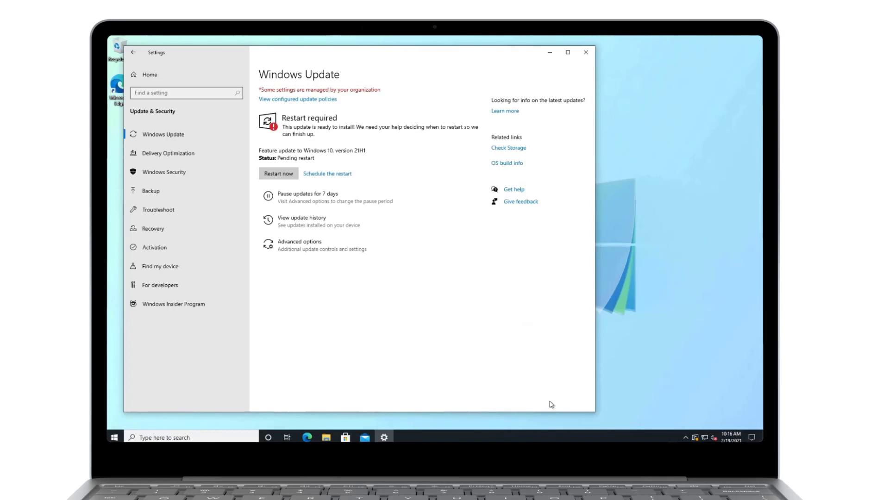
left_click(280, 174)
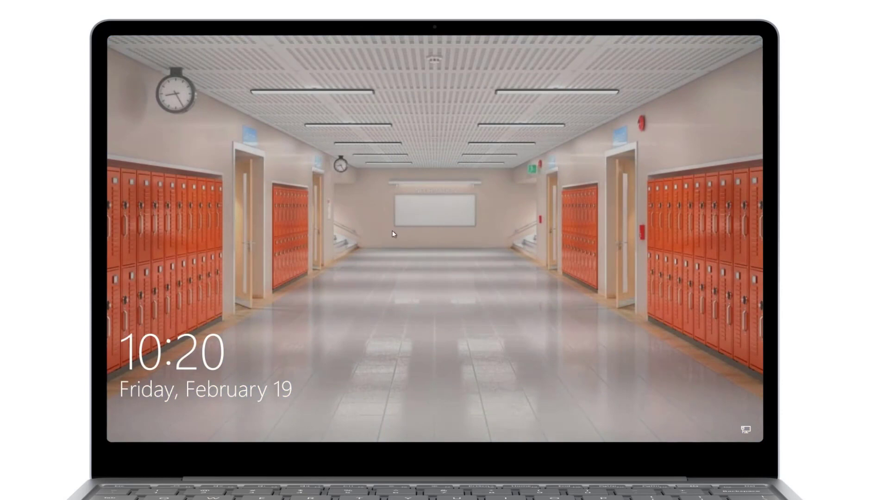
Sign back in as Other user and run winver, confirming Version 21H1, OS Build 19043.844.
left_click(393, 230)
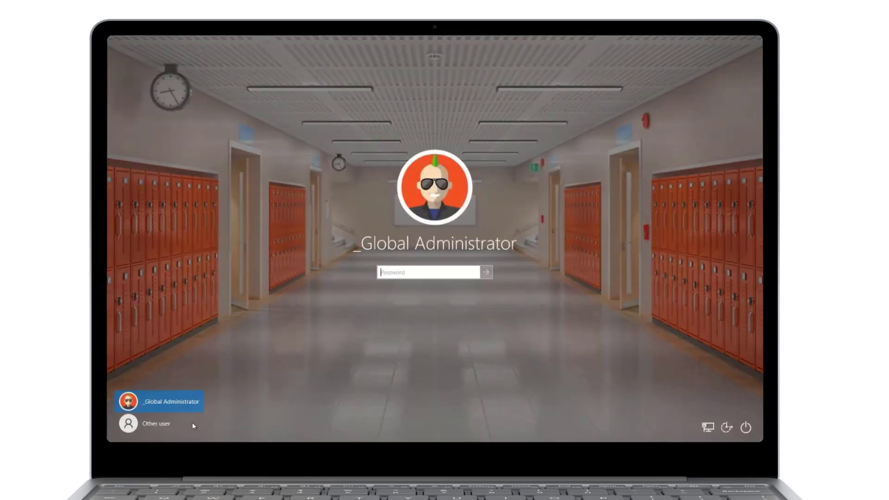
left_click(172, 423)
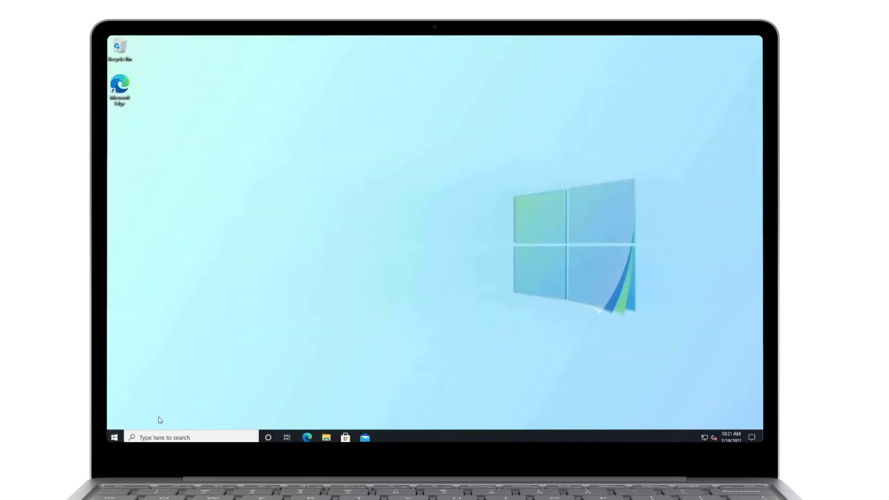
right_click(114, 437)
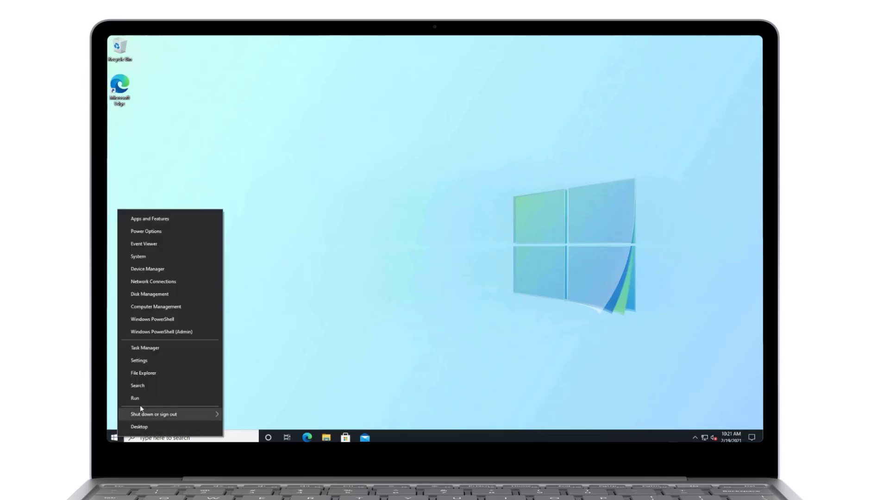
left_click(135, 399)
type("winver")
key("Return")
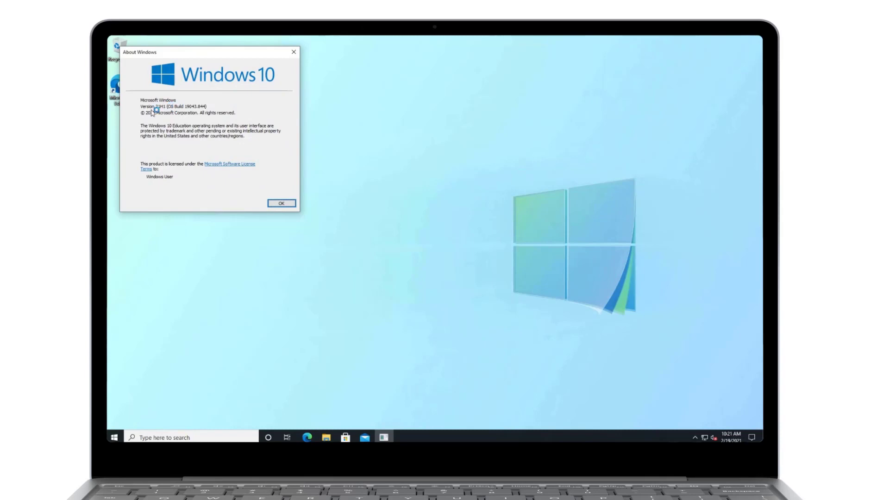
Dismiss the About Windows box and open Settings to the Windows Update page showing the 21H1 device up to date.
left_click(293, 52)
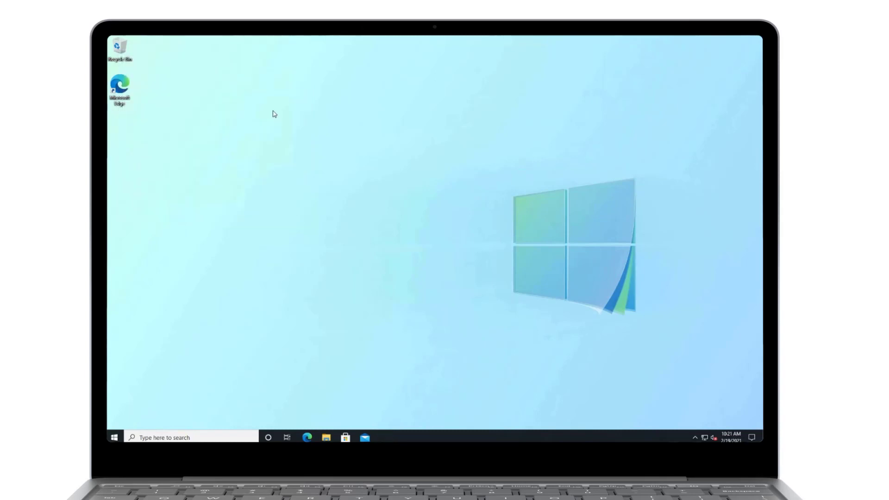
left_click(114, 437)
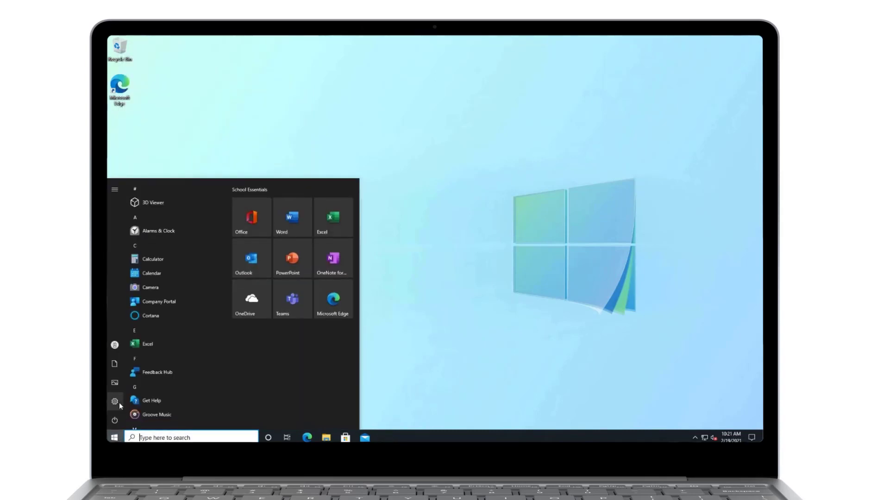
left_click(116, 401)
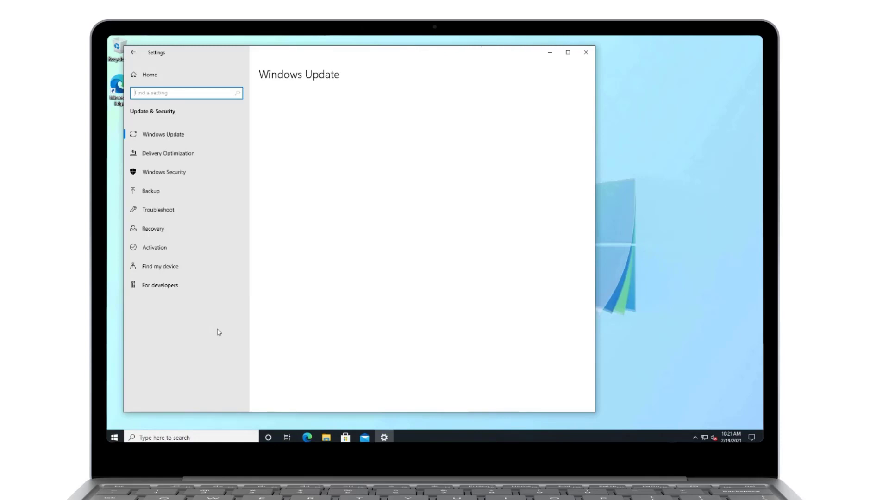